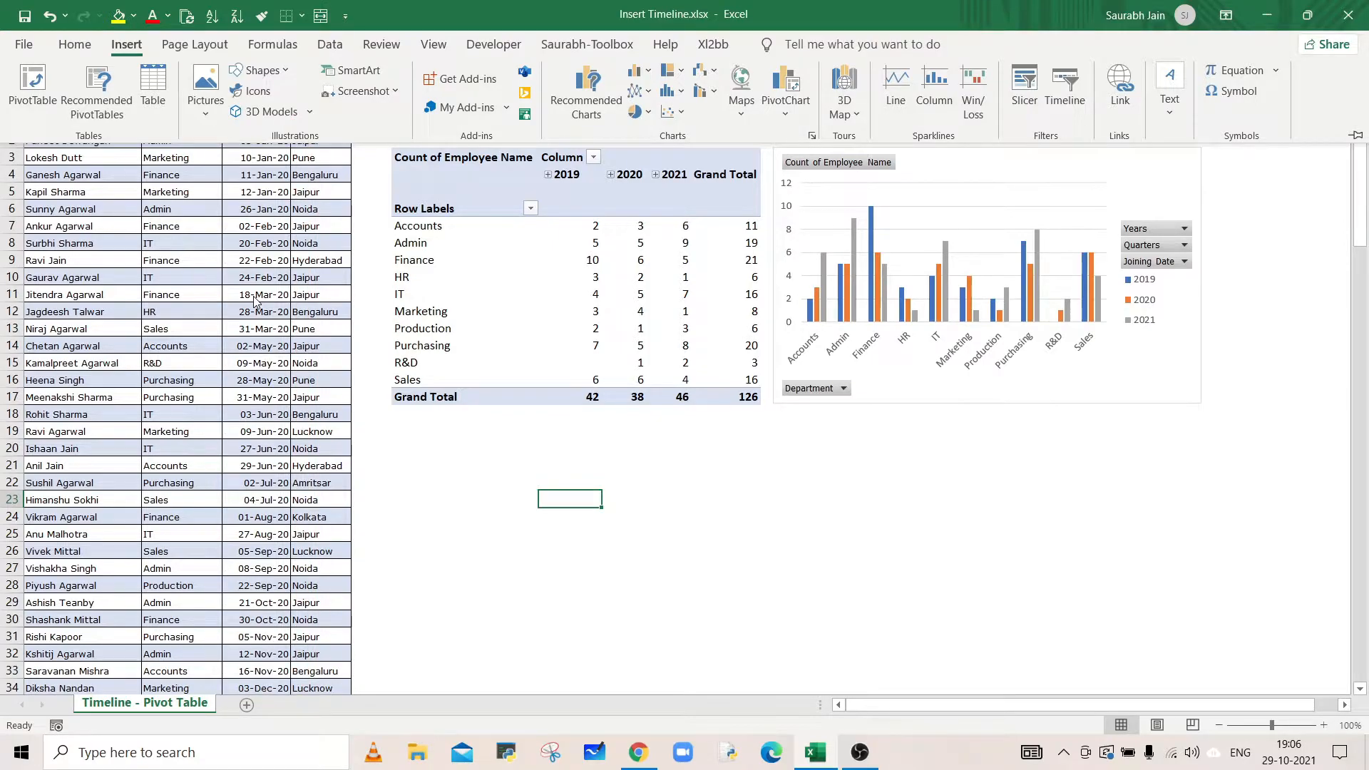
click(680, 563)
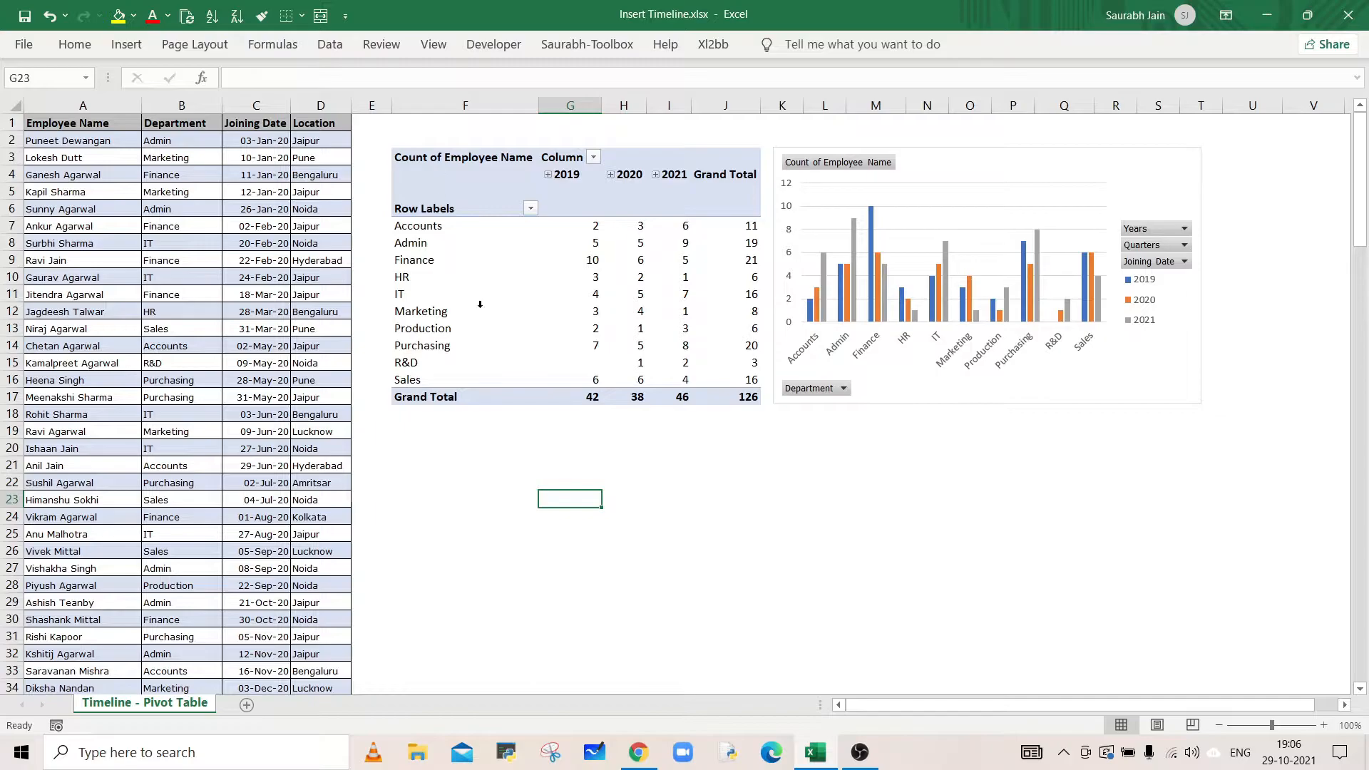
click(668, 208)
click(782, 46)
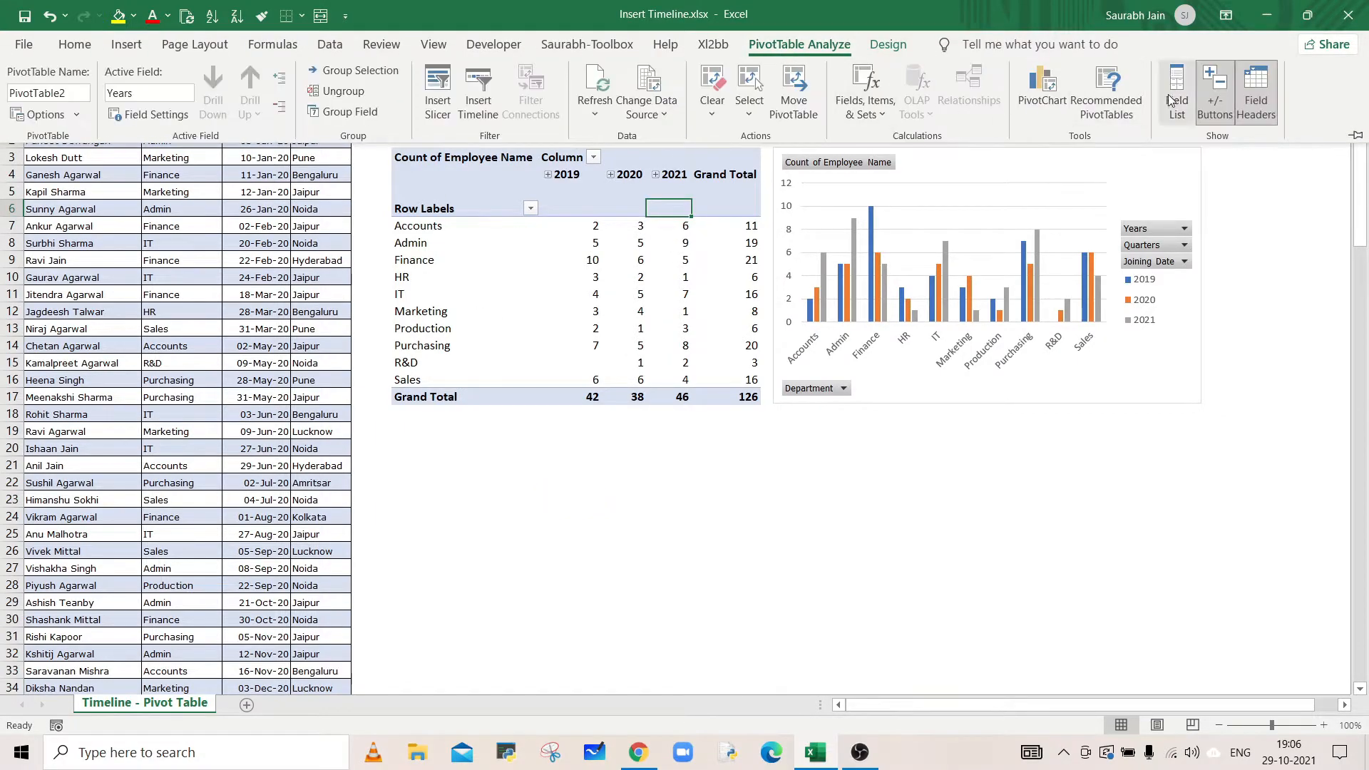
click(1169, 101)
drag(912, 705, 934, 708)
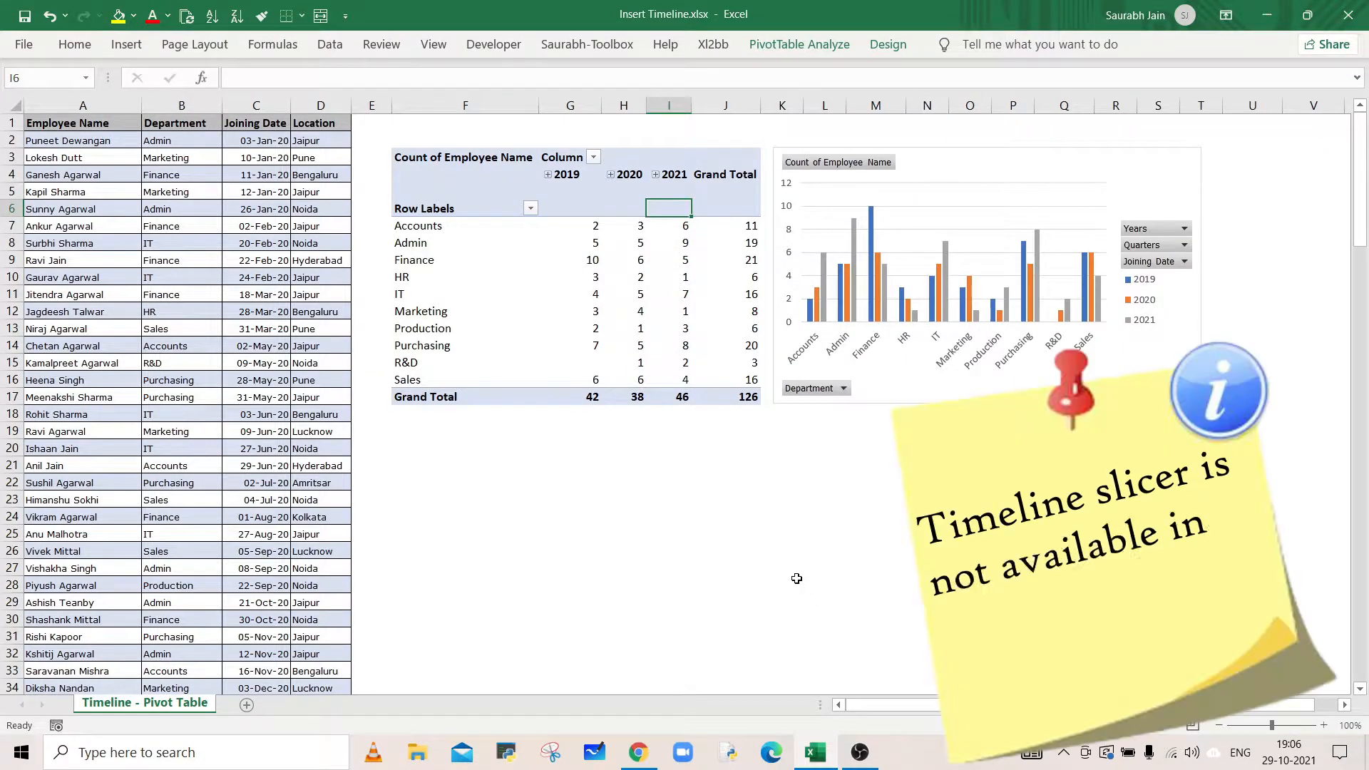
Step: Insert a Joining Date timeline for the department PivotTable and place it just below that PivotTable
click(495, 294)
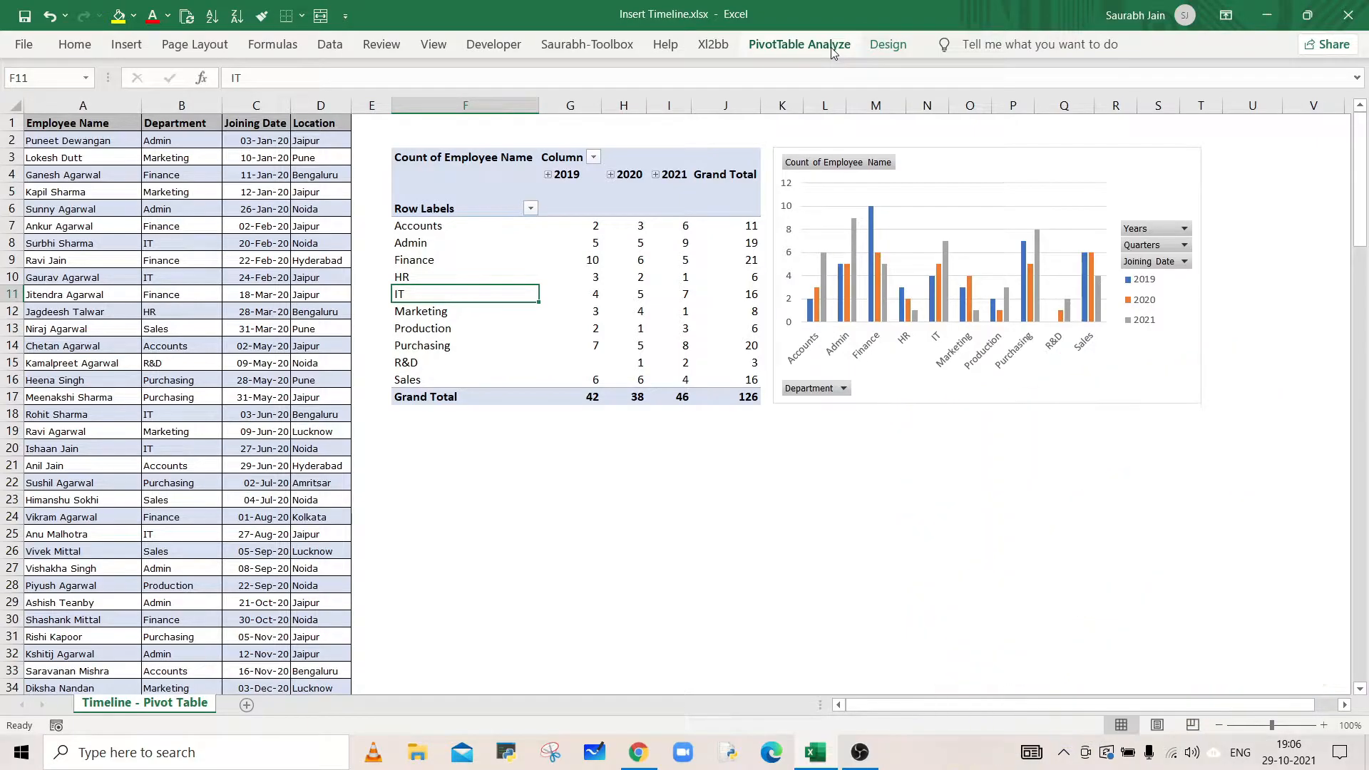
click(831, 47)
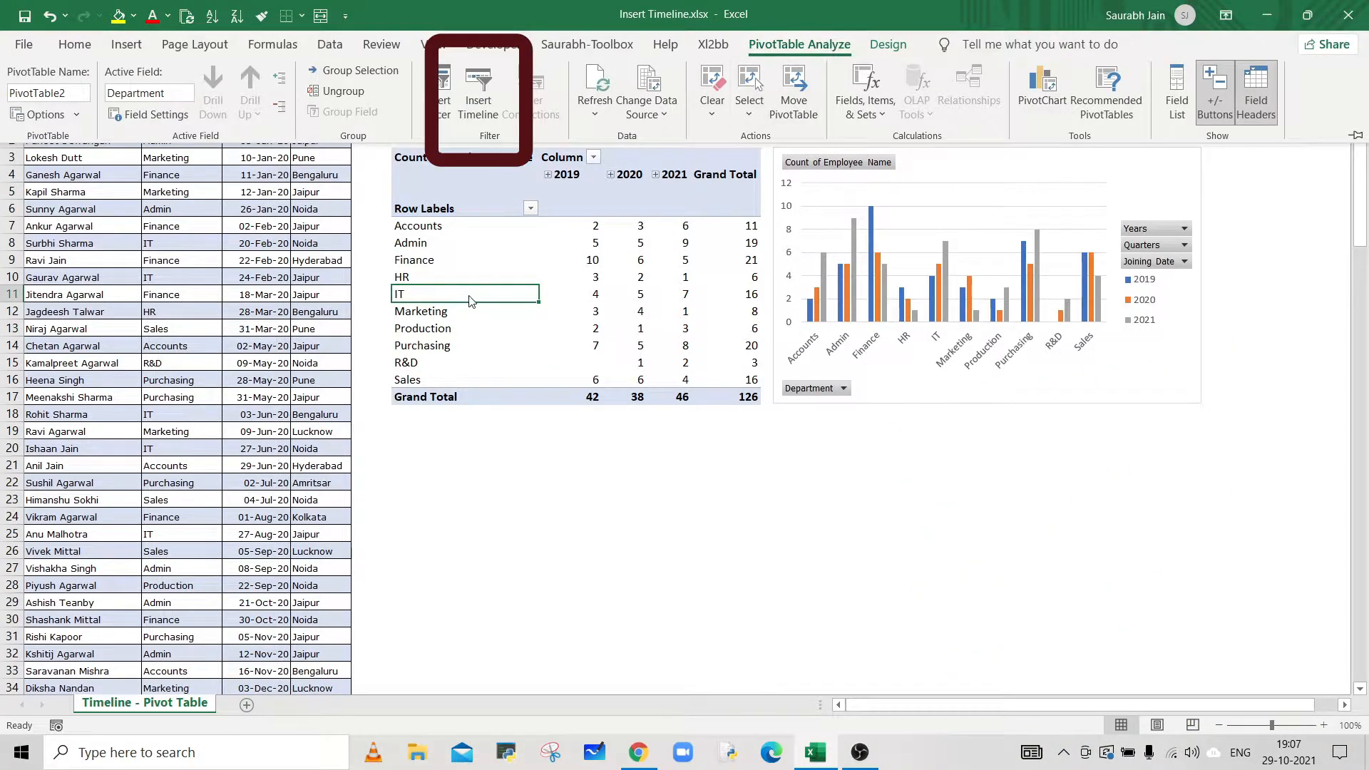
click(486, 114)
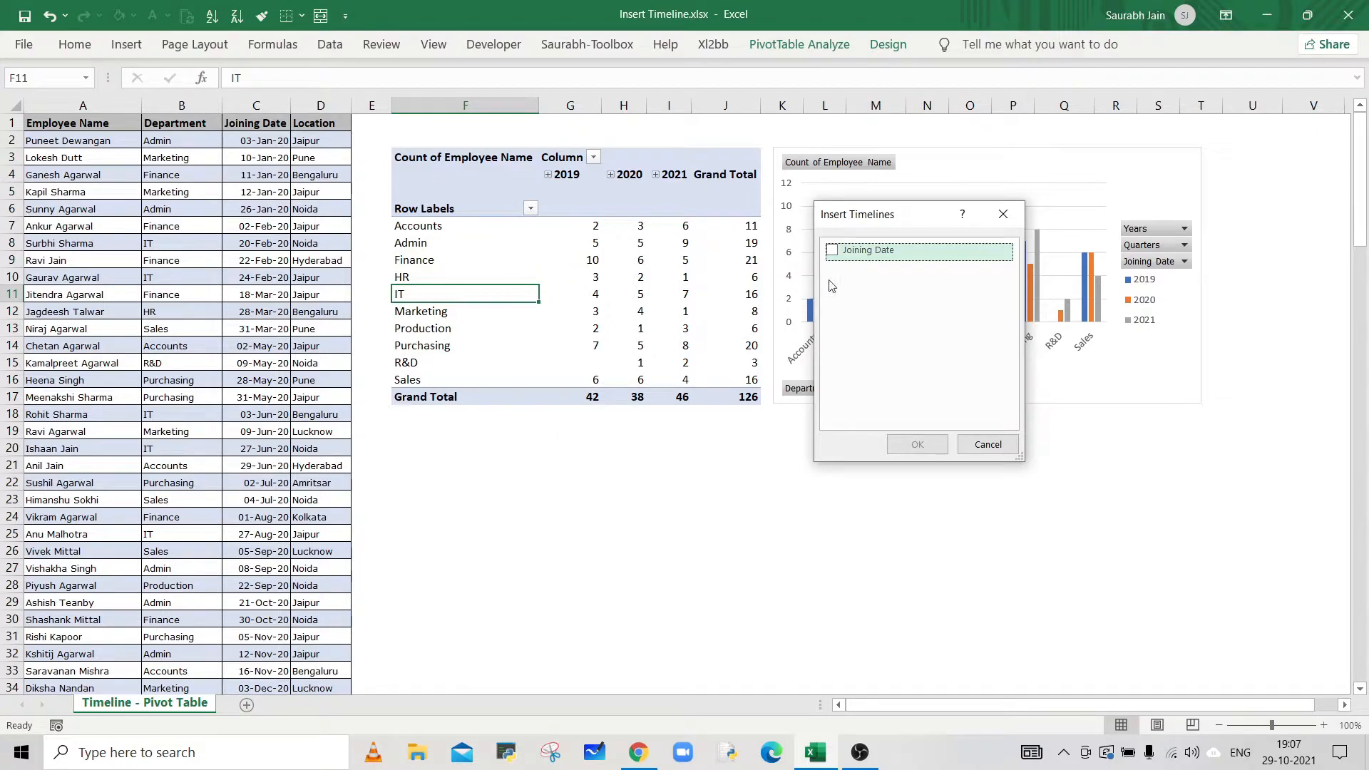
click(831, 252)
click(917, 444)
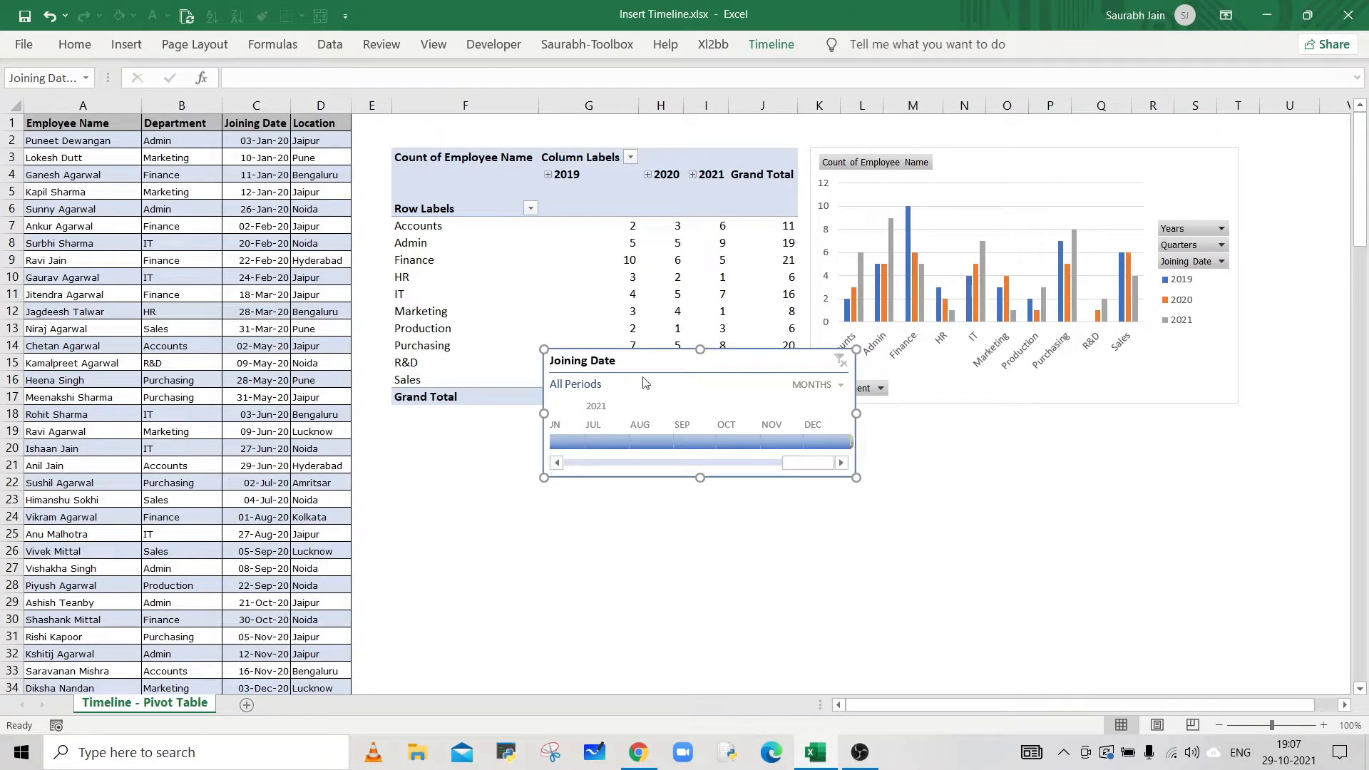
drag(637, 367, 493, 471)
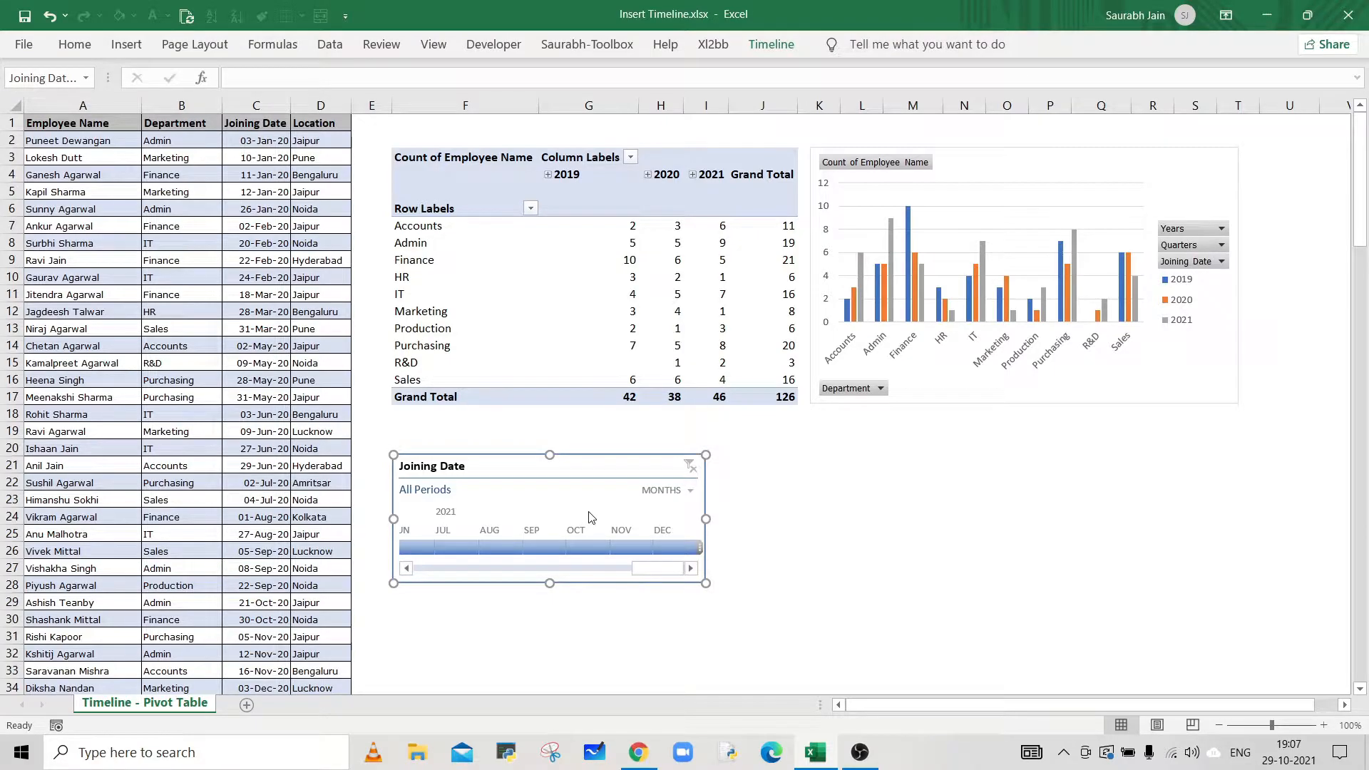
Step: Set the Joining Date timeline to years and filter it to 2019, extending the range to 2019 - 2020
click(691, 492)
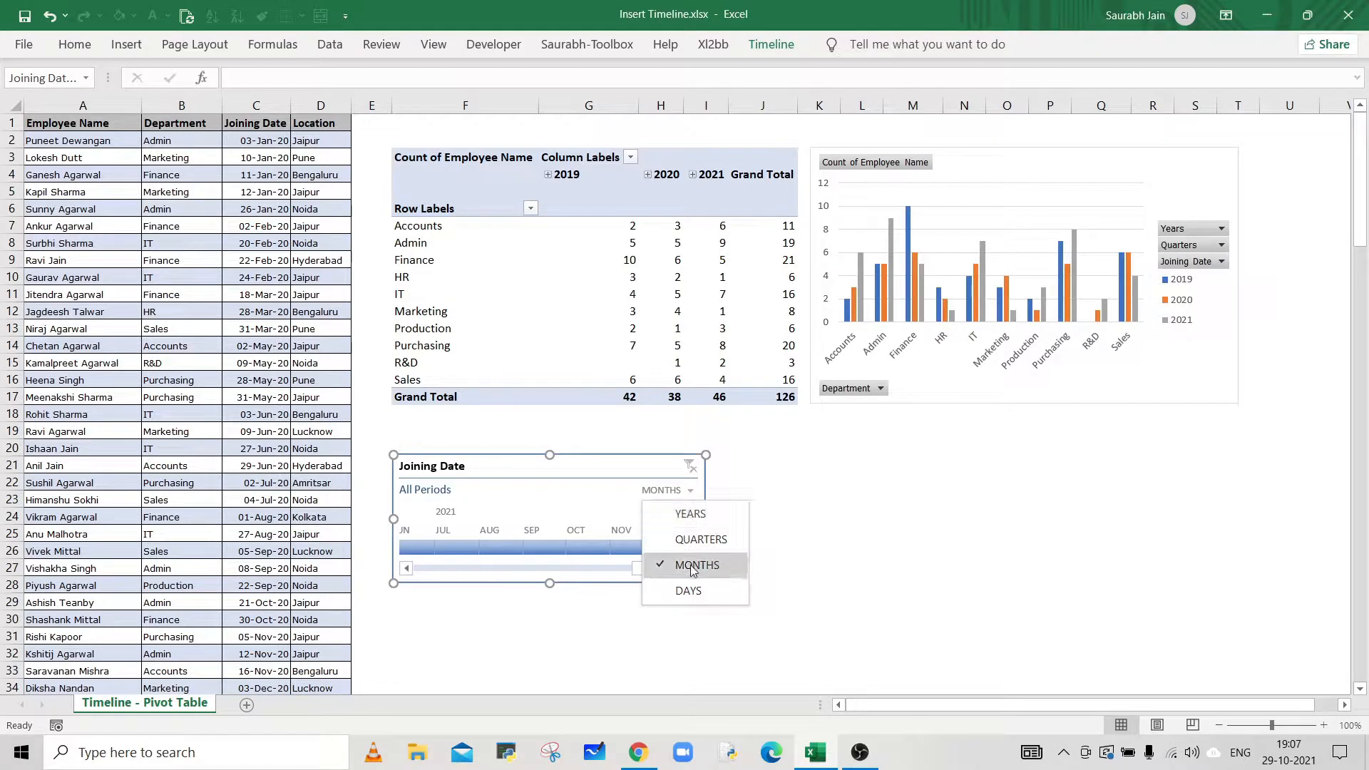
click(701, 519)
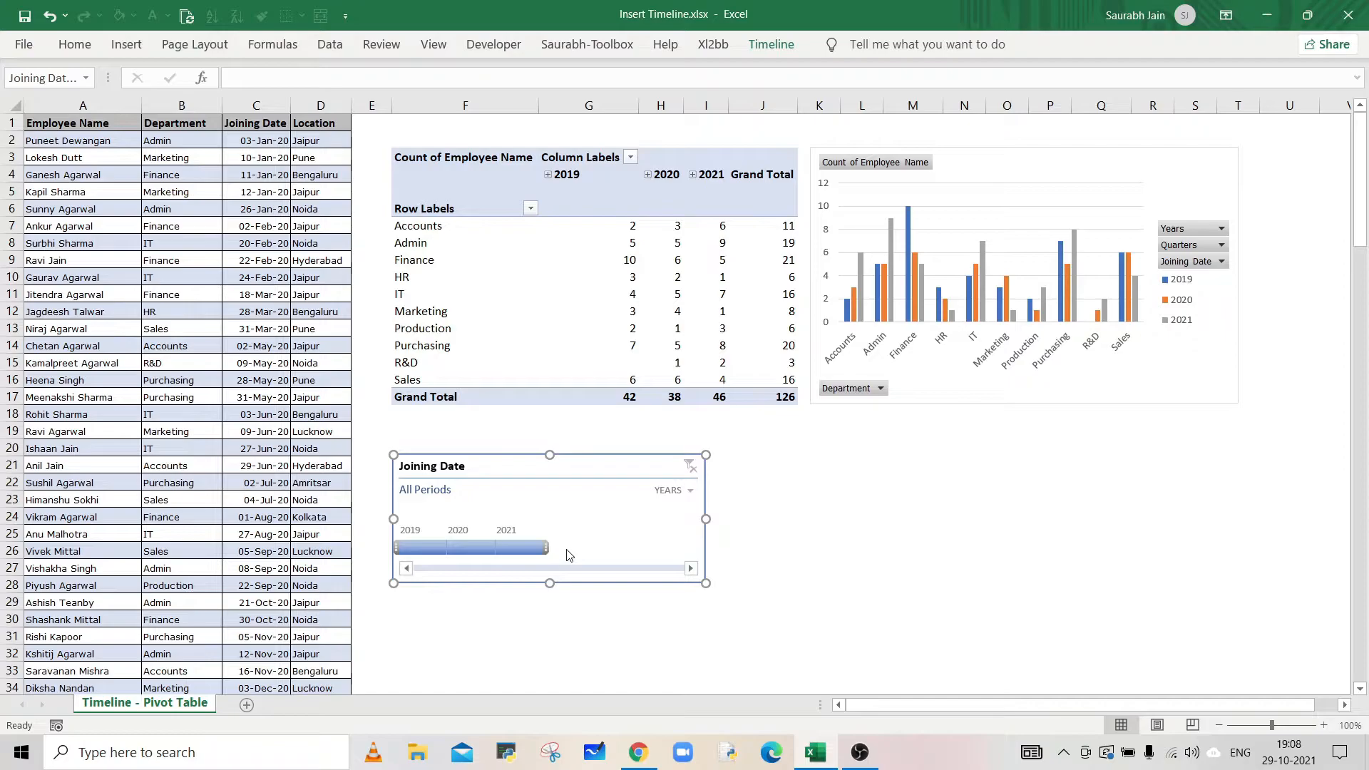
click(422, 549)
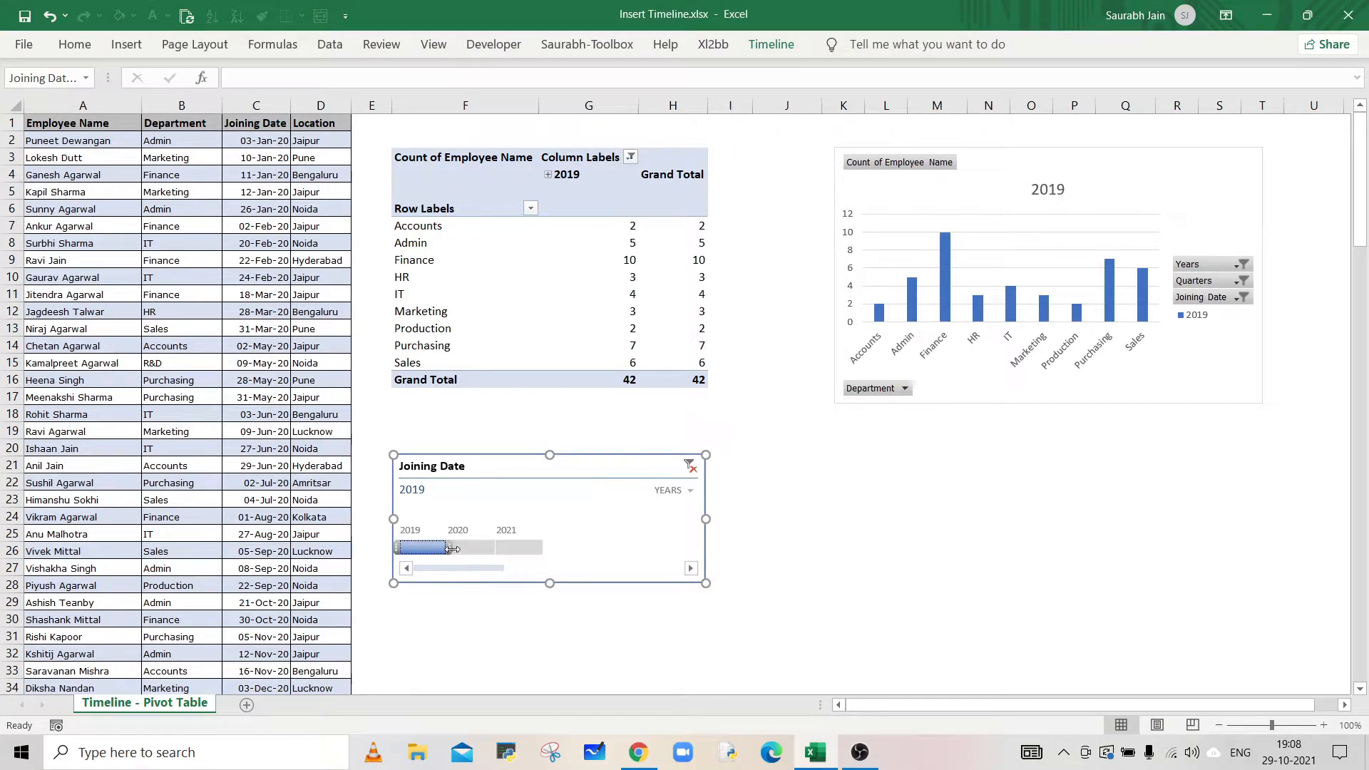
drag(449, 548, 493, 548)
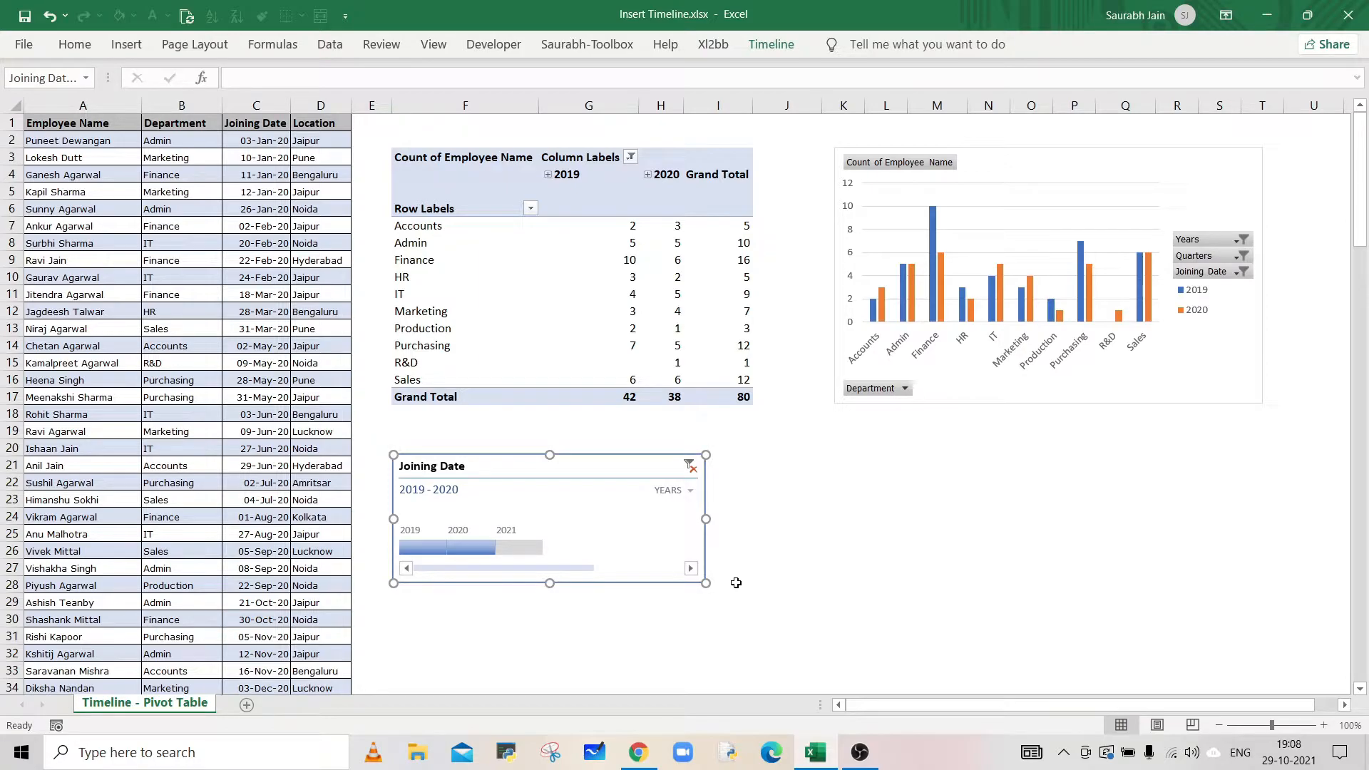
Step: Show the Joining Date timeline by quarters, widened to about 13.4 cm, and filter it to Q1 2020
click(693, 492)
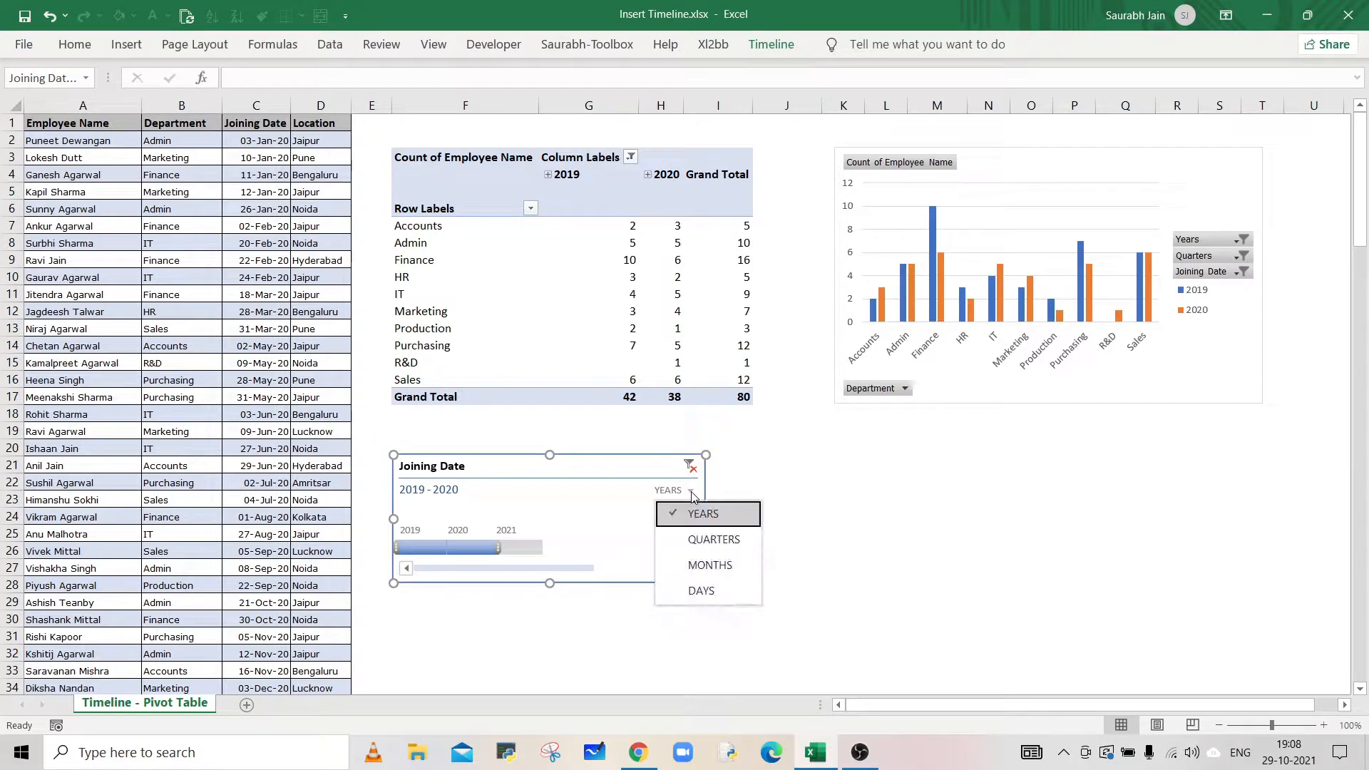
click(701, 537)
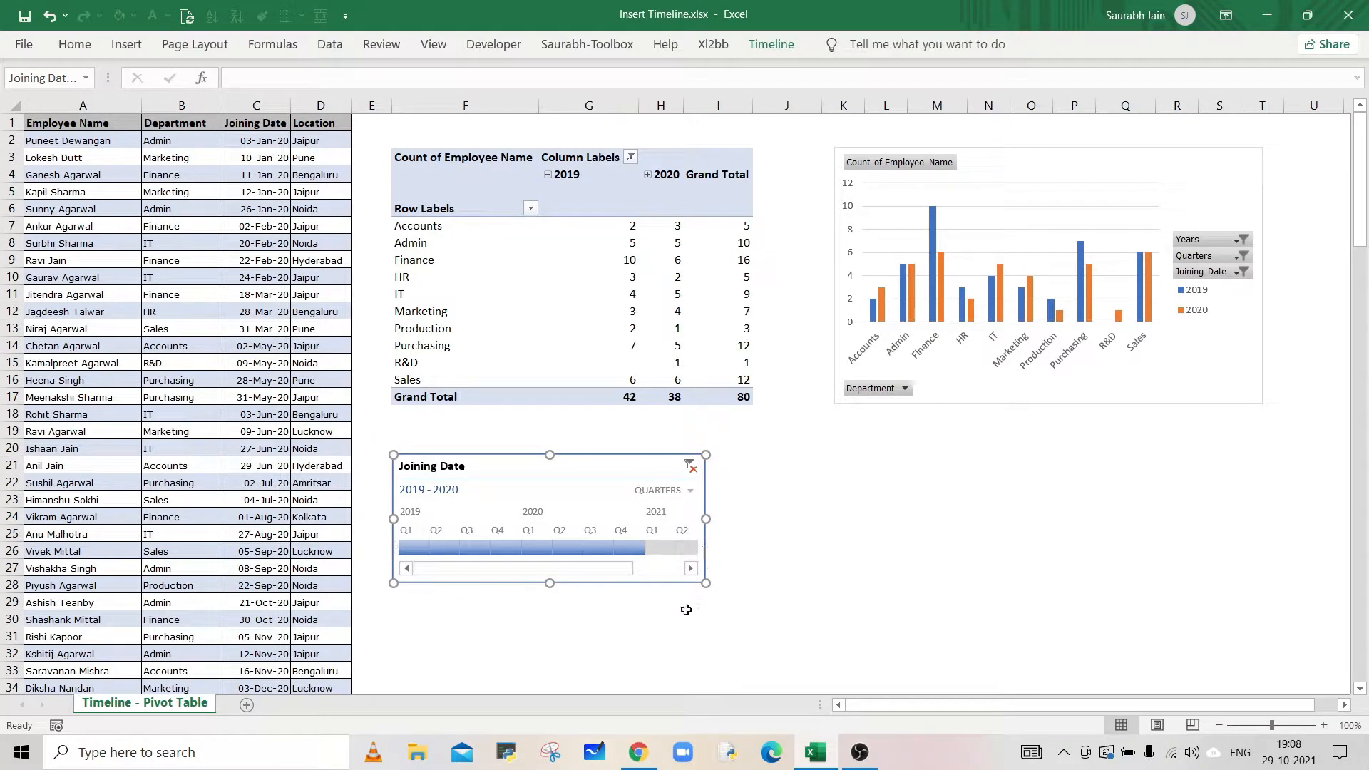
drag(706, 518, 843, 518)
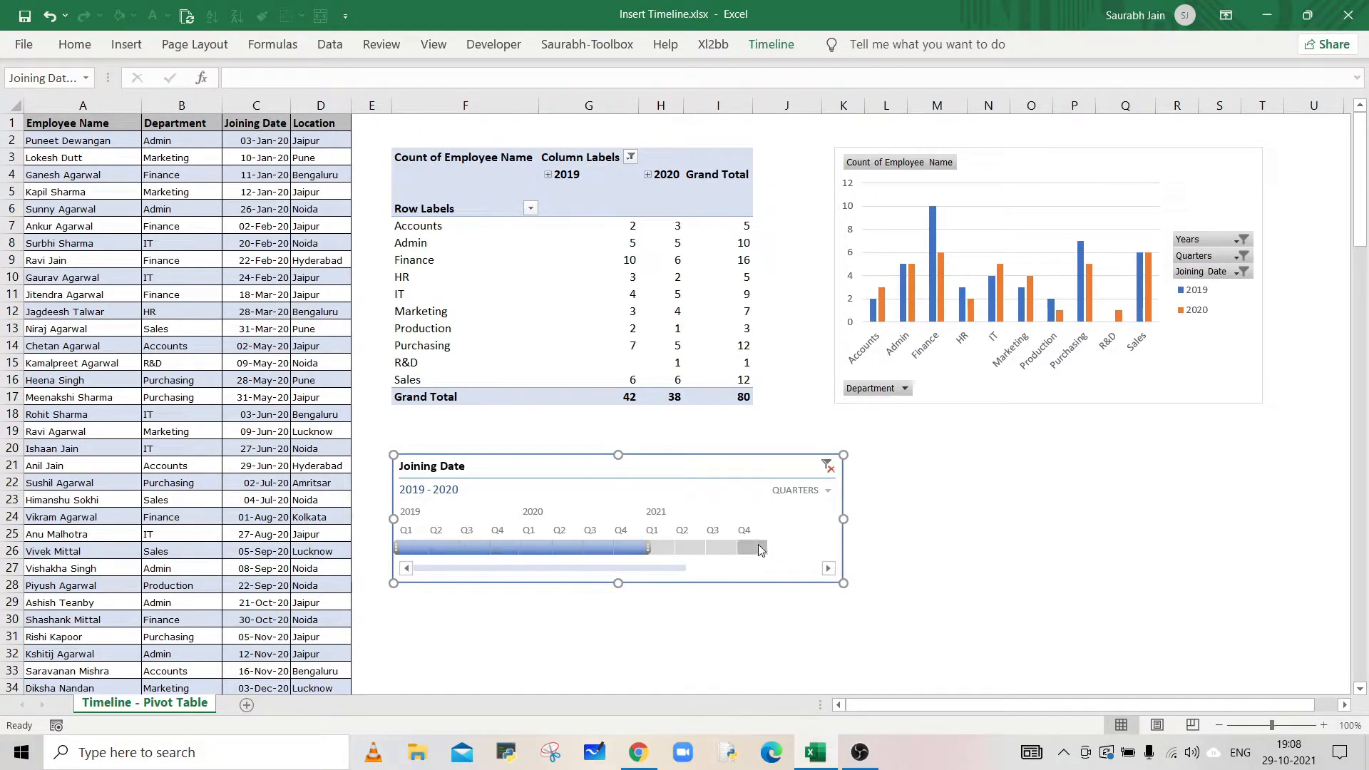
click(540, 552)
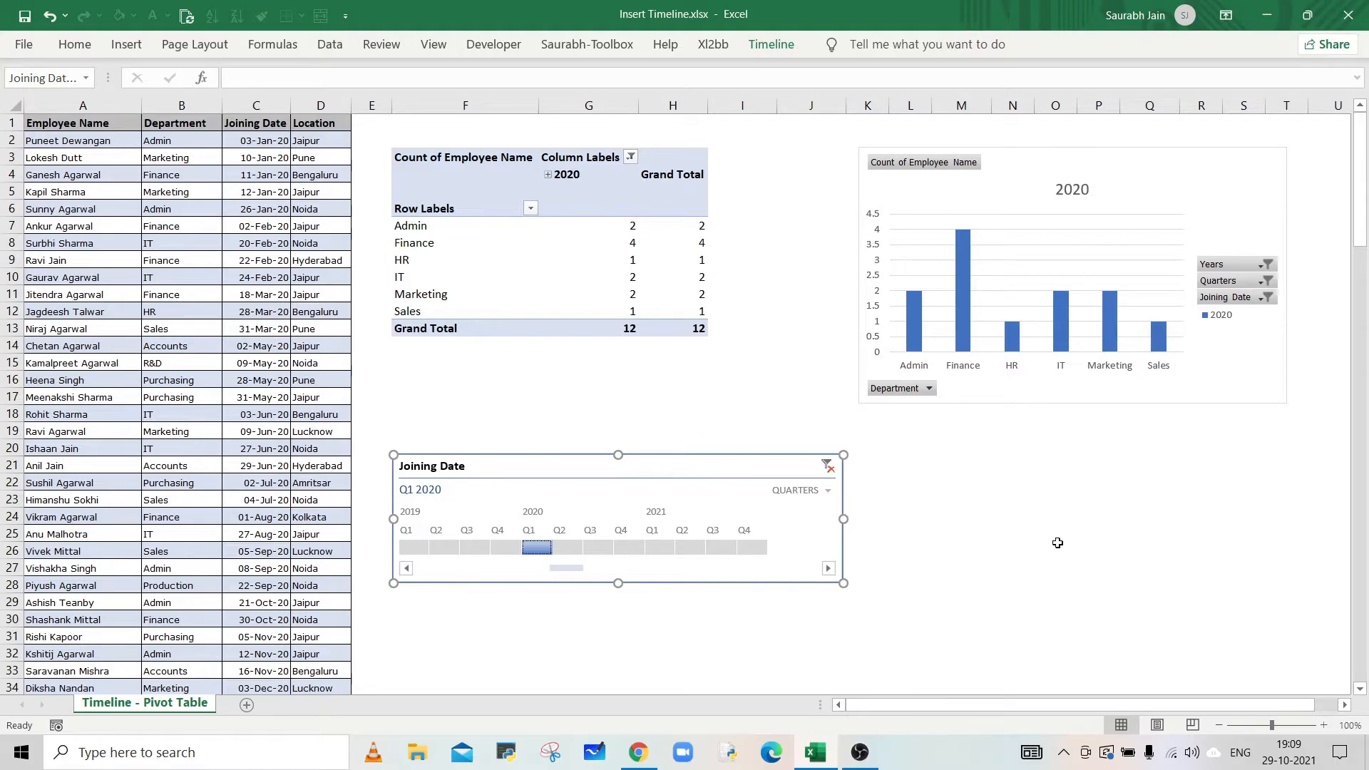
Step: Create a PivotTable from the whole employee table on the existing worksheet at cell L20
click(200, 260)
key(ctrl+a)
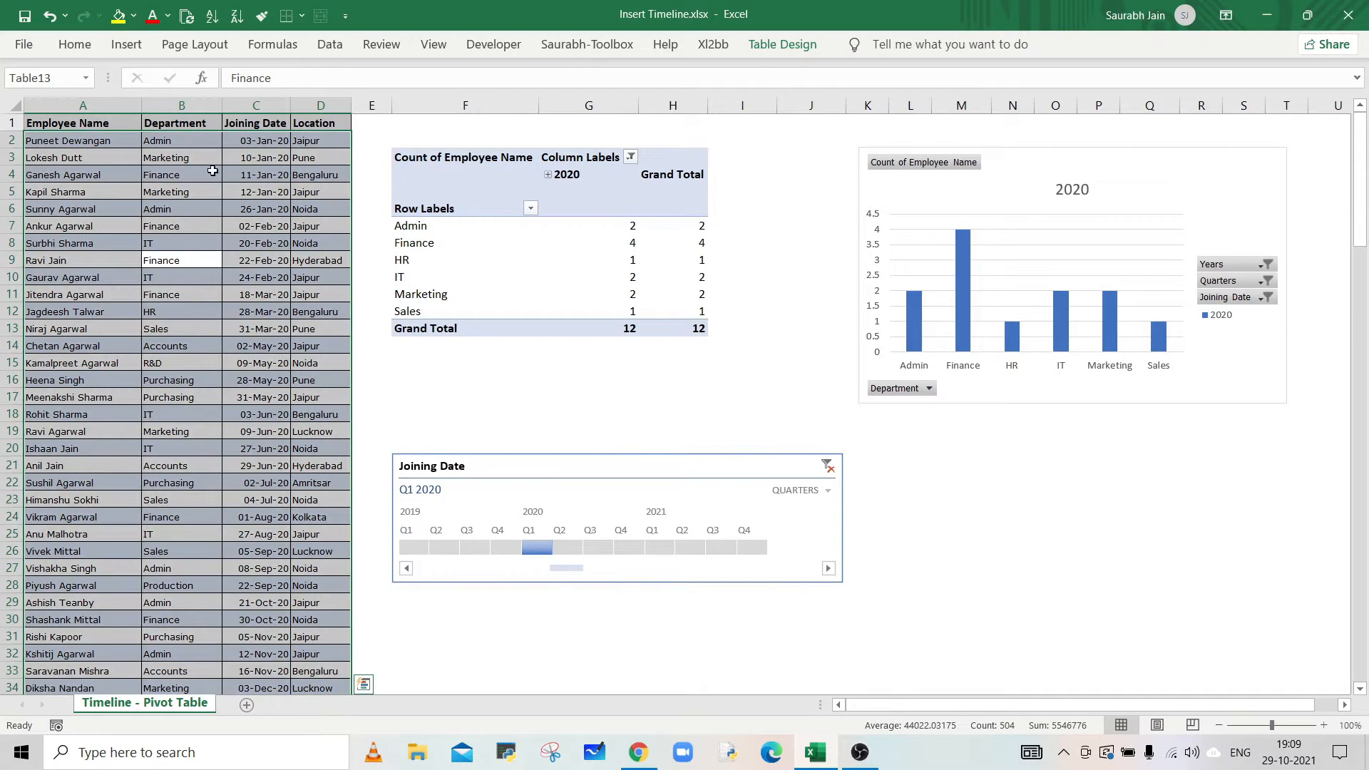
click(126, 45)
click(25, 94)
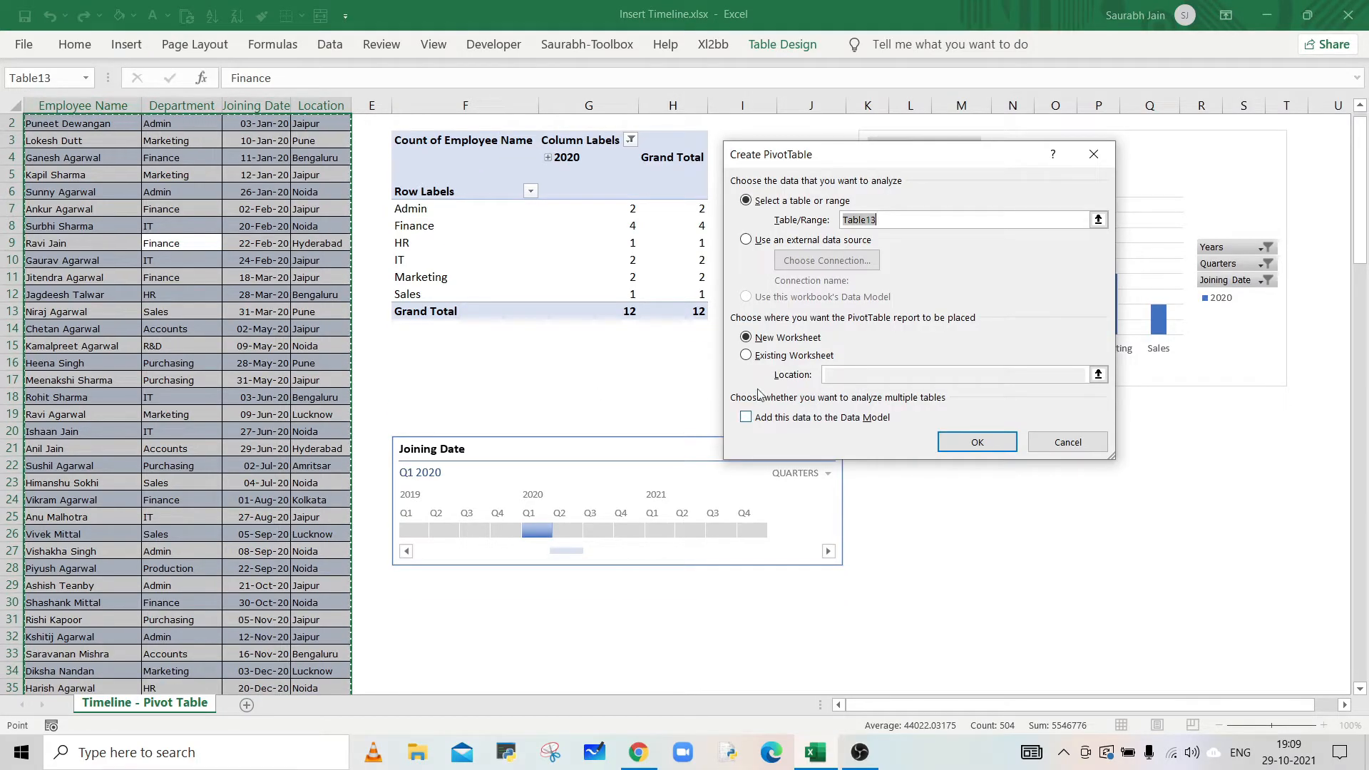
click(745, 355)
drag(891, 154, 635, 150)
click(909, 430)
click(721, 438)
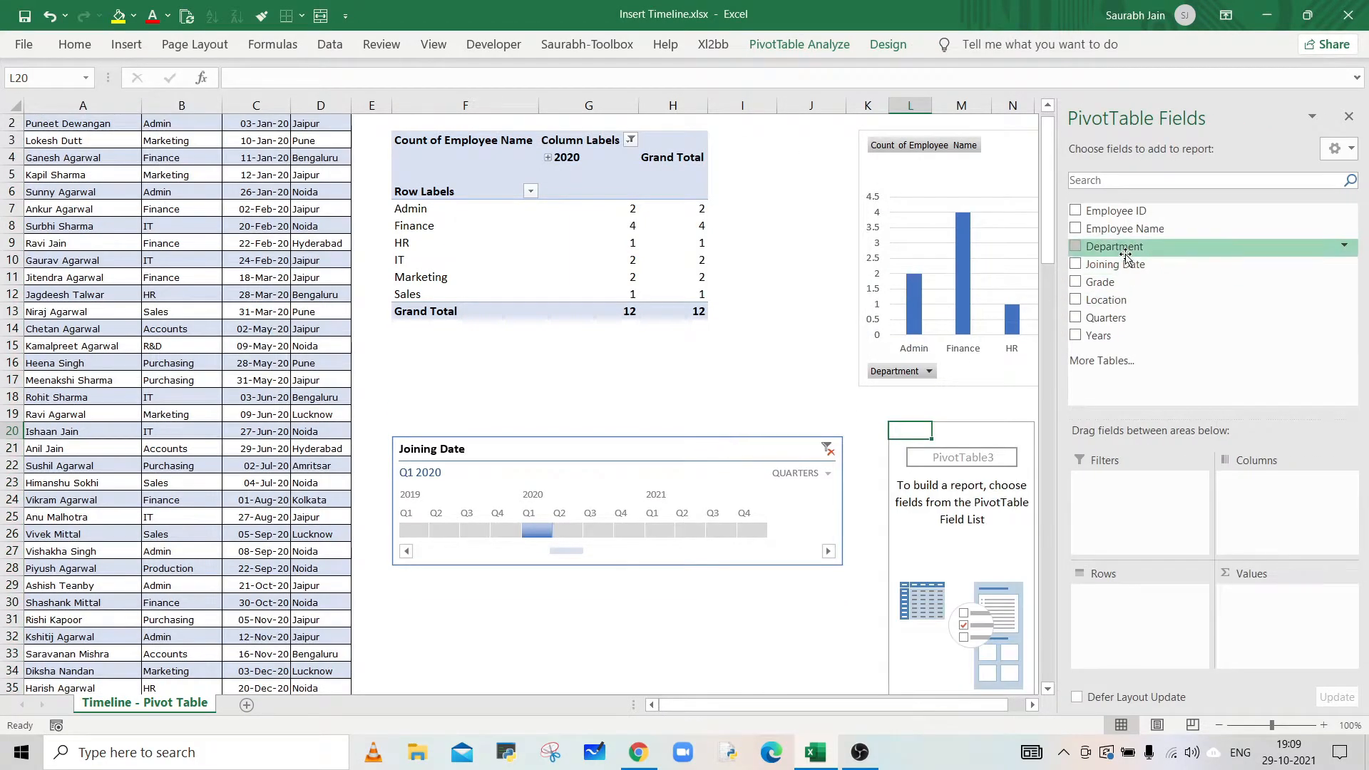
Step: Build the new PivotTable with Location as rows and the count of Employee Name as values, and close its field list
drag(1105, 299, 1153, 614)
drag(1133, 230, 1281, 618)
click(1348, 117)
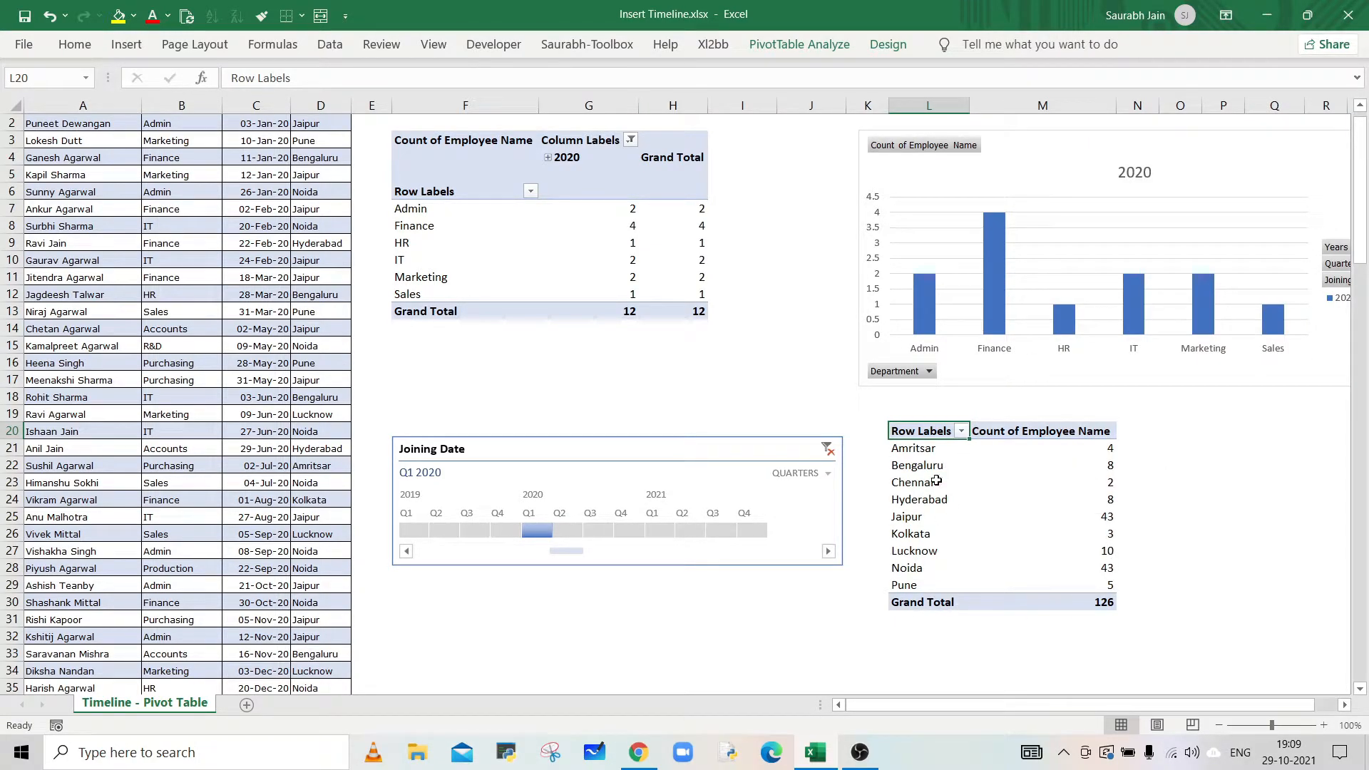
Step: Connect the Joining Date timeline to PivotTable3 as well through its report connections
mouse_move(1087, 512)
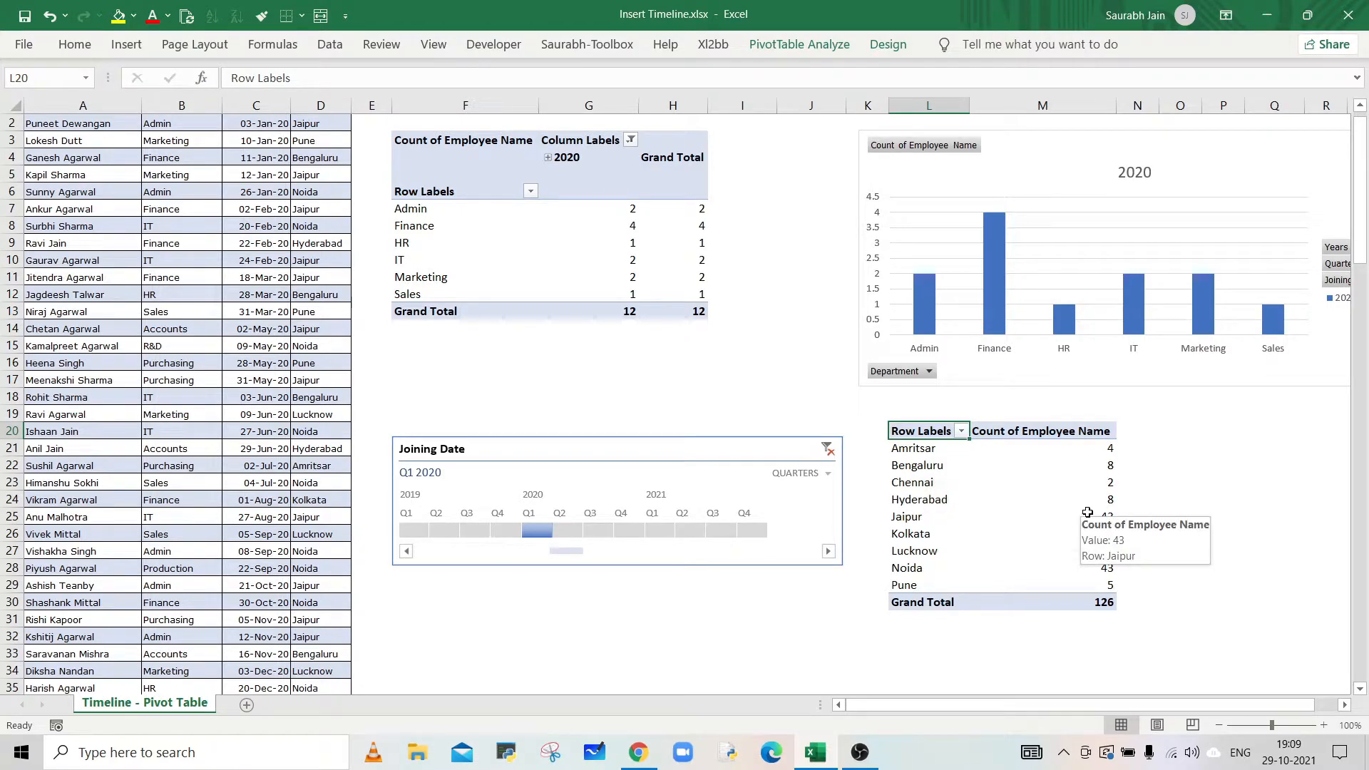
click(655, 455)
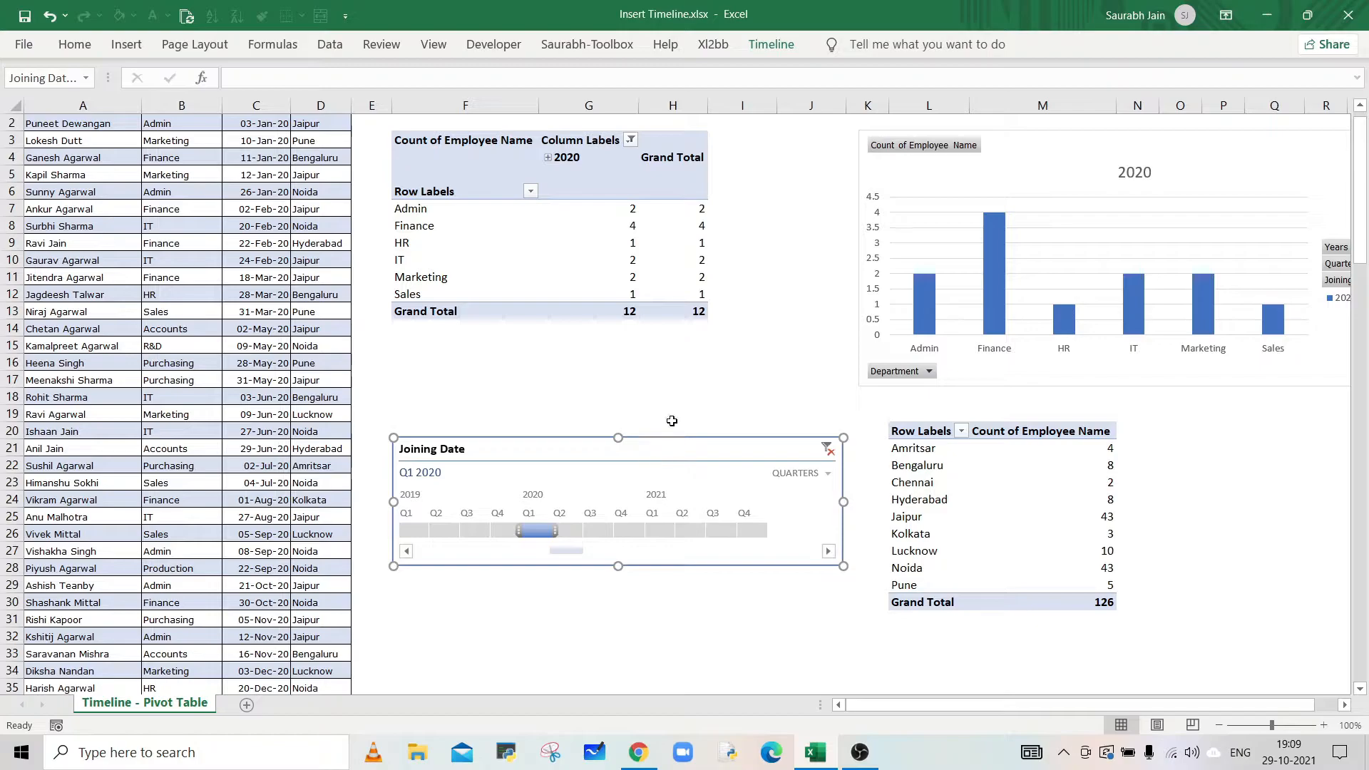
click(770, 47)
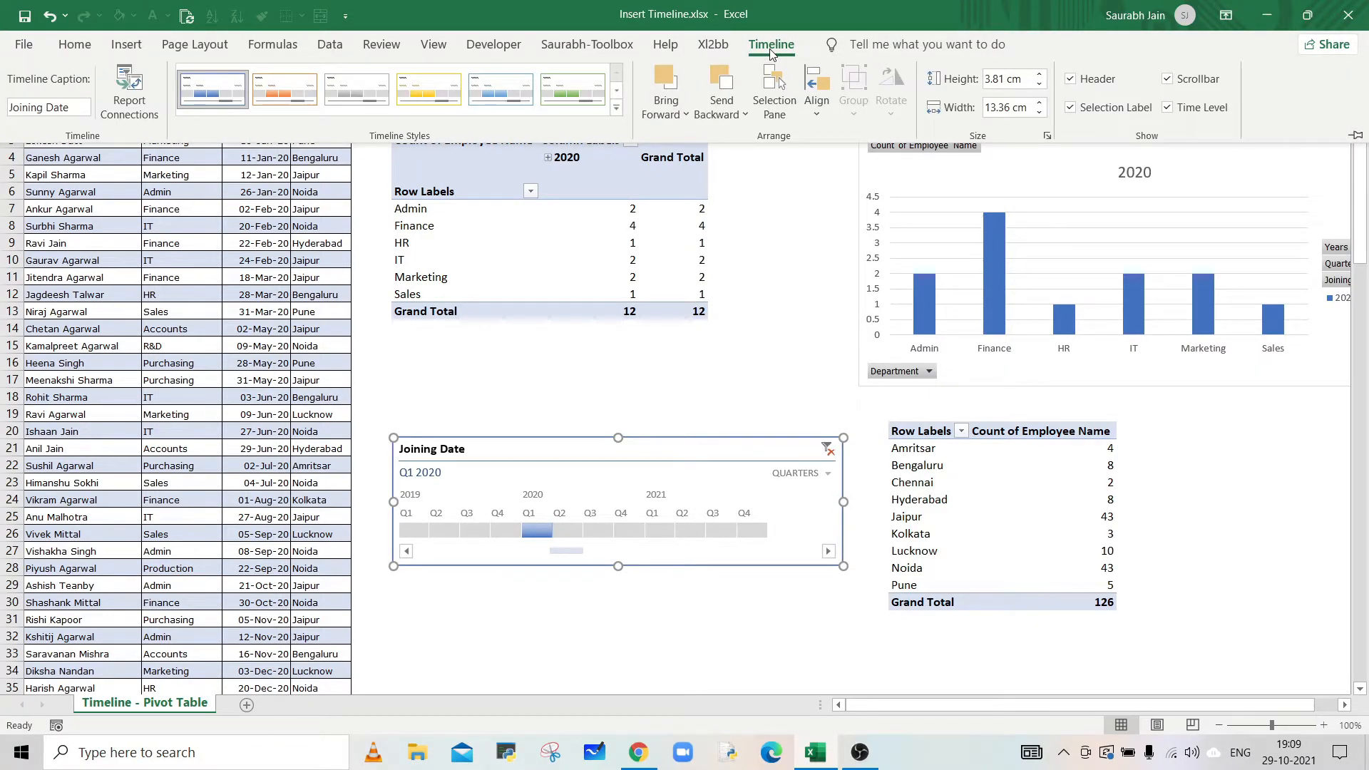
click(127, 92)
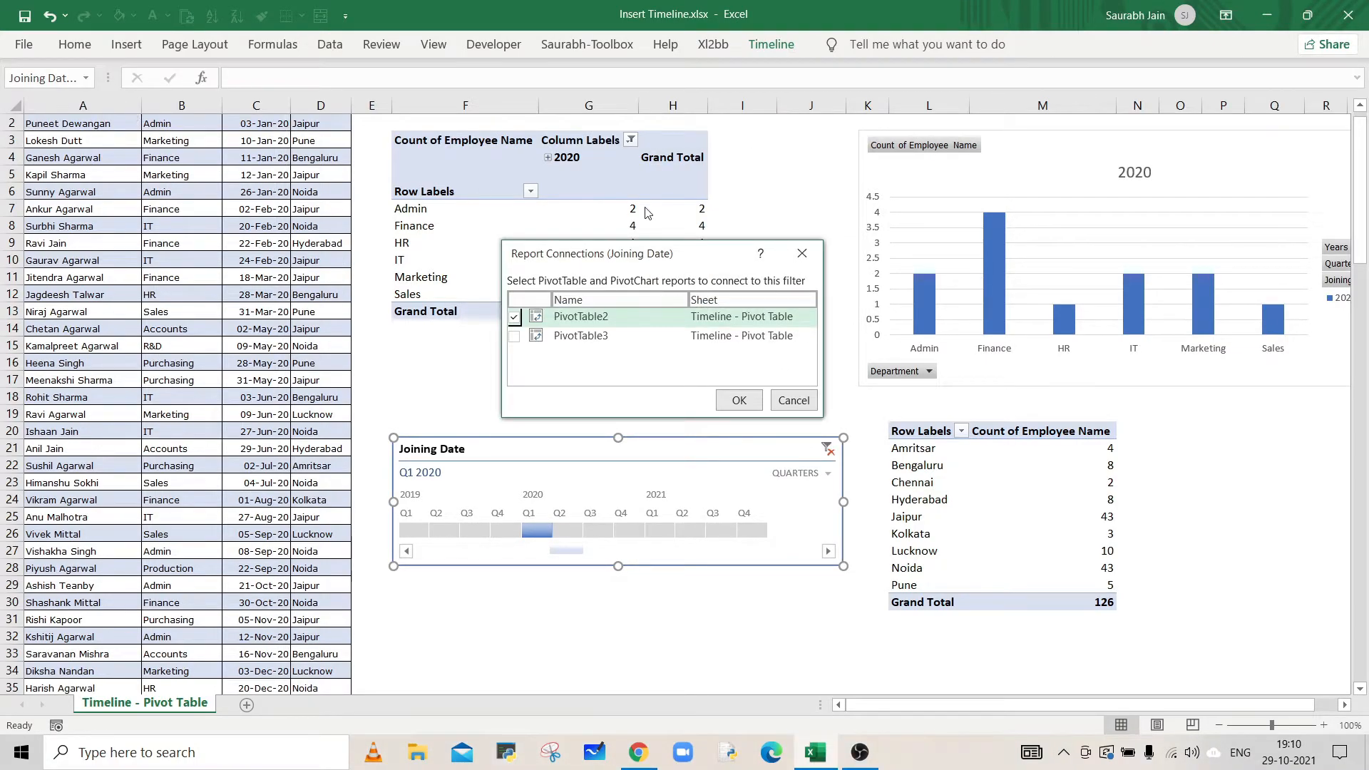
click(515, 337)
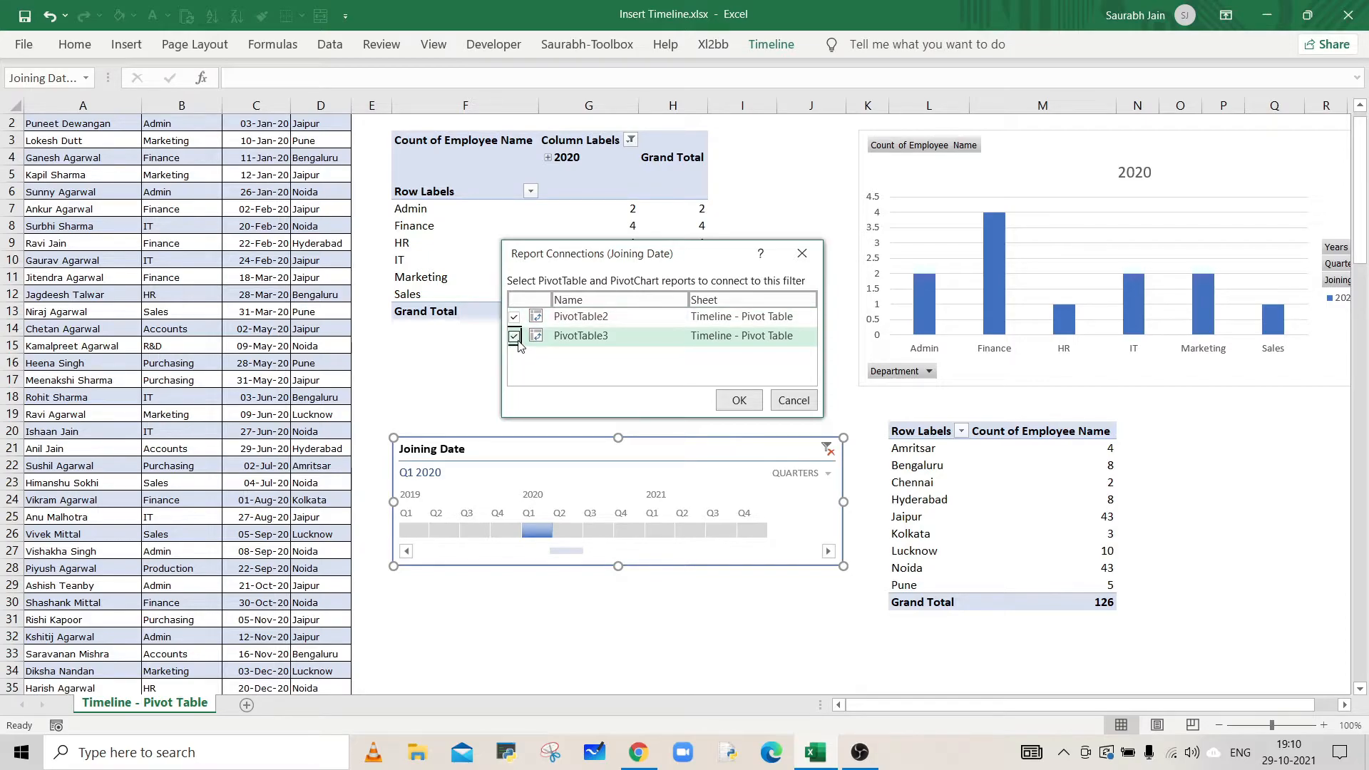
click(724, 401)
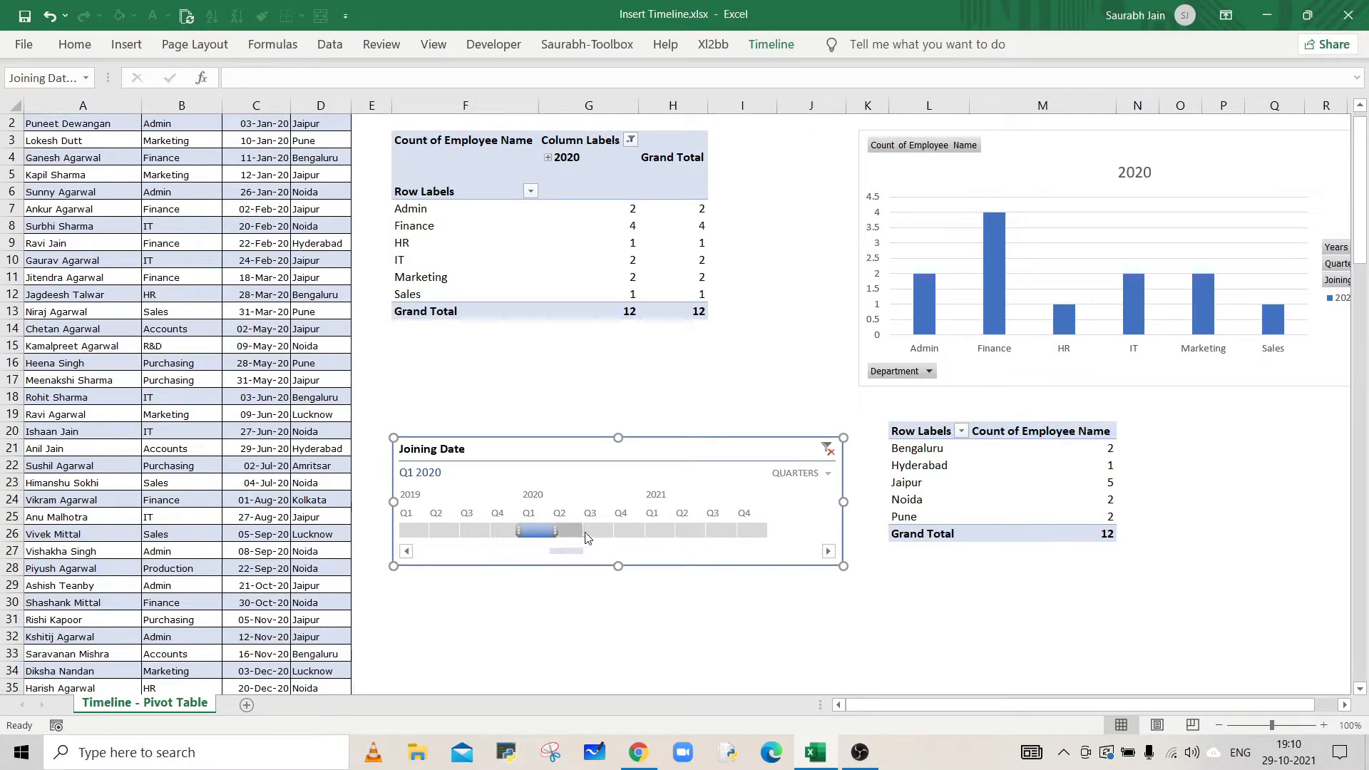
Step: Filter the Joining Date timeline to Q1 2021 and extend the range to Q4 2020 - Q2 2021
click(650, 529)
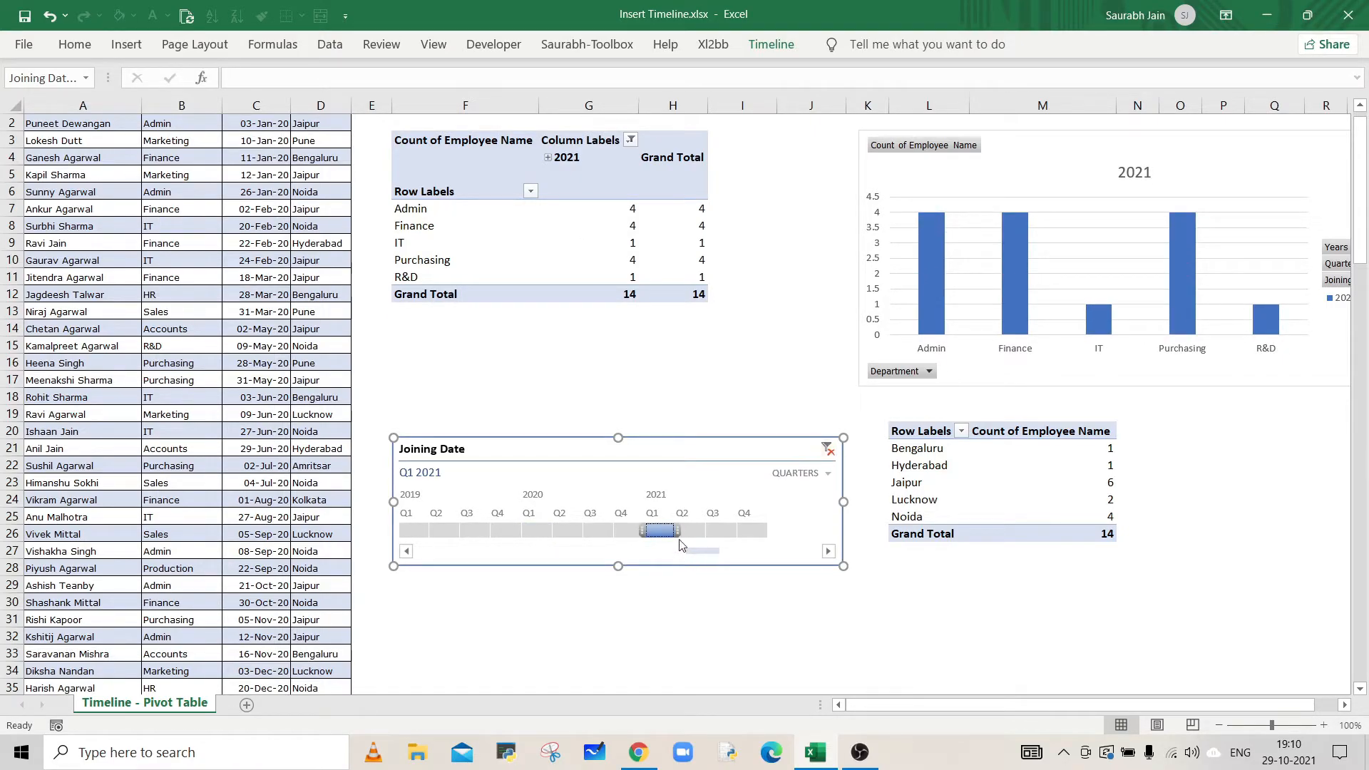
drag(679, 531, 614, 530)
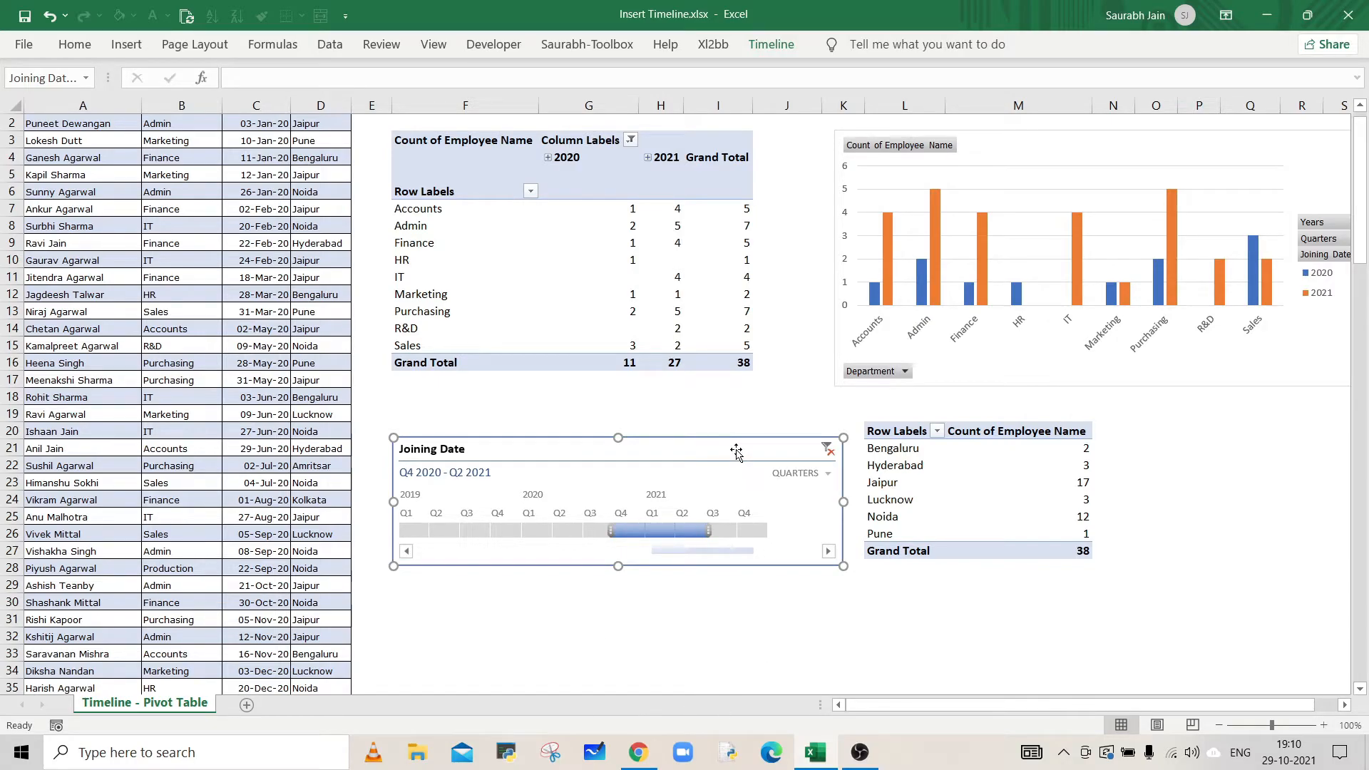
Step: Apply the lighter blue timeline style to the Joining Date timeline and clear its date filter
click(772, 47)
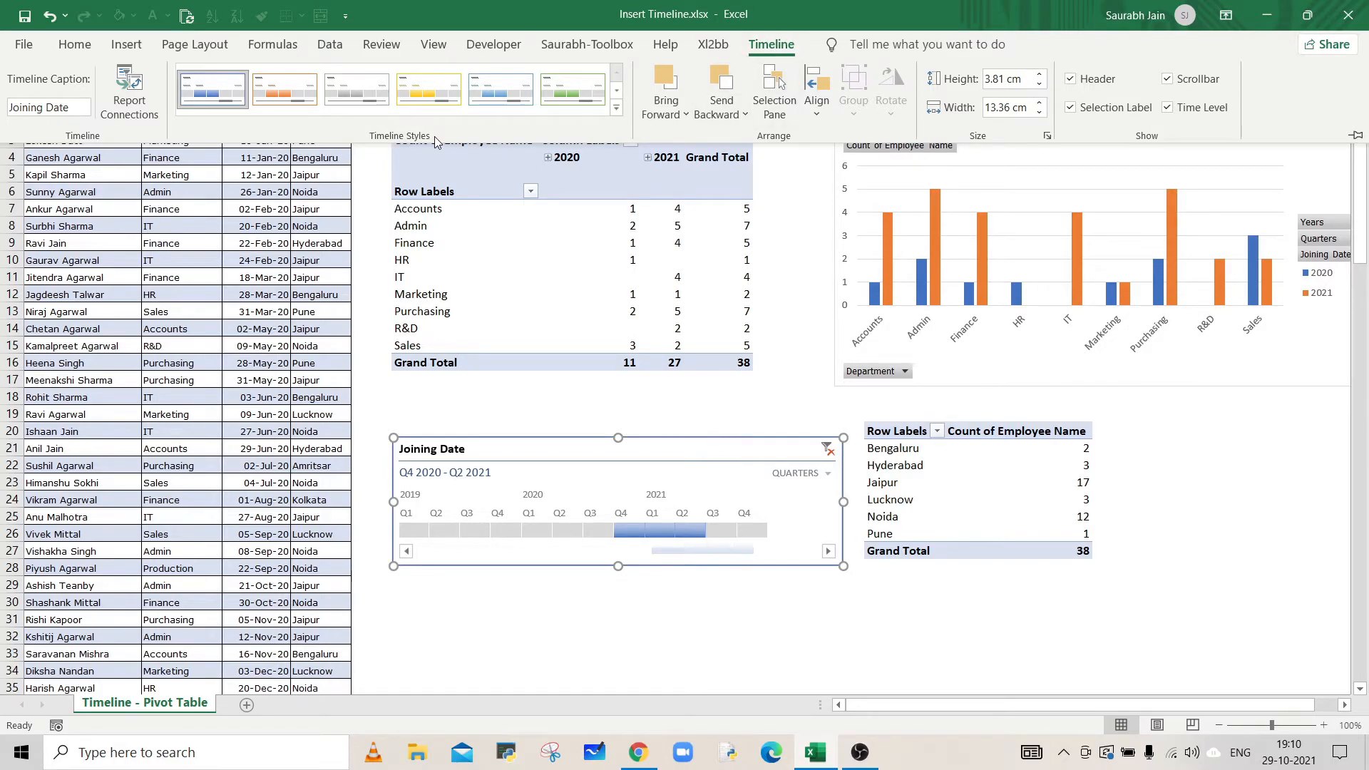
click(588, 89)
click(501, 91)
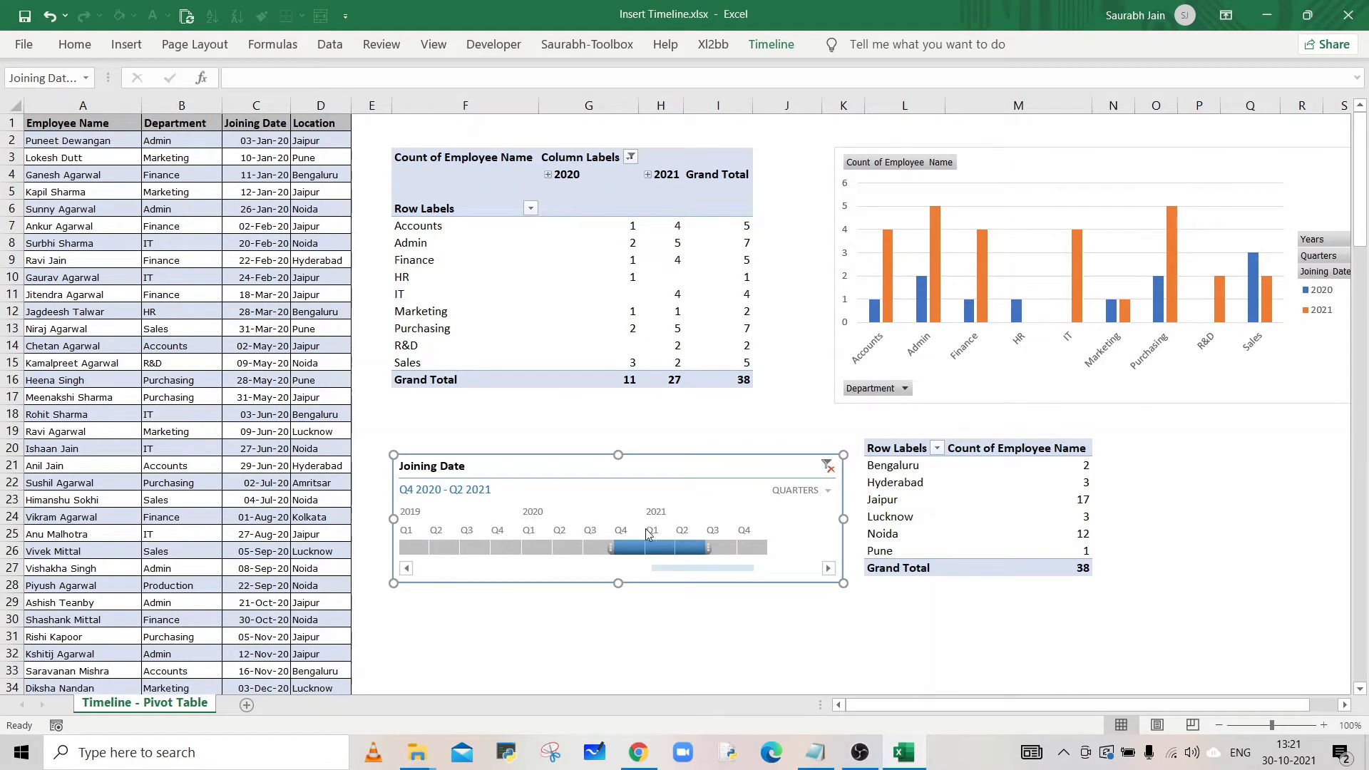
click(827, 467)
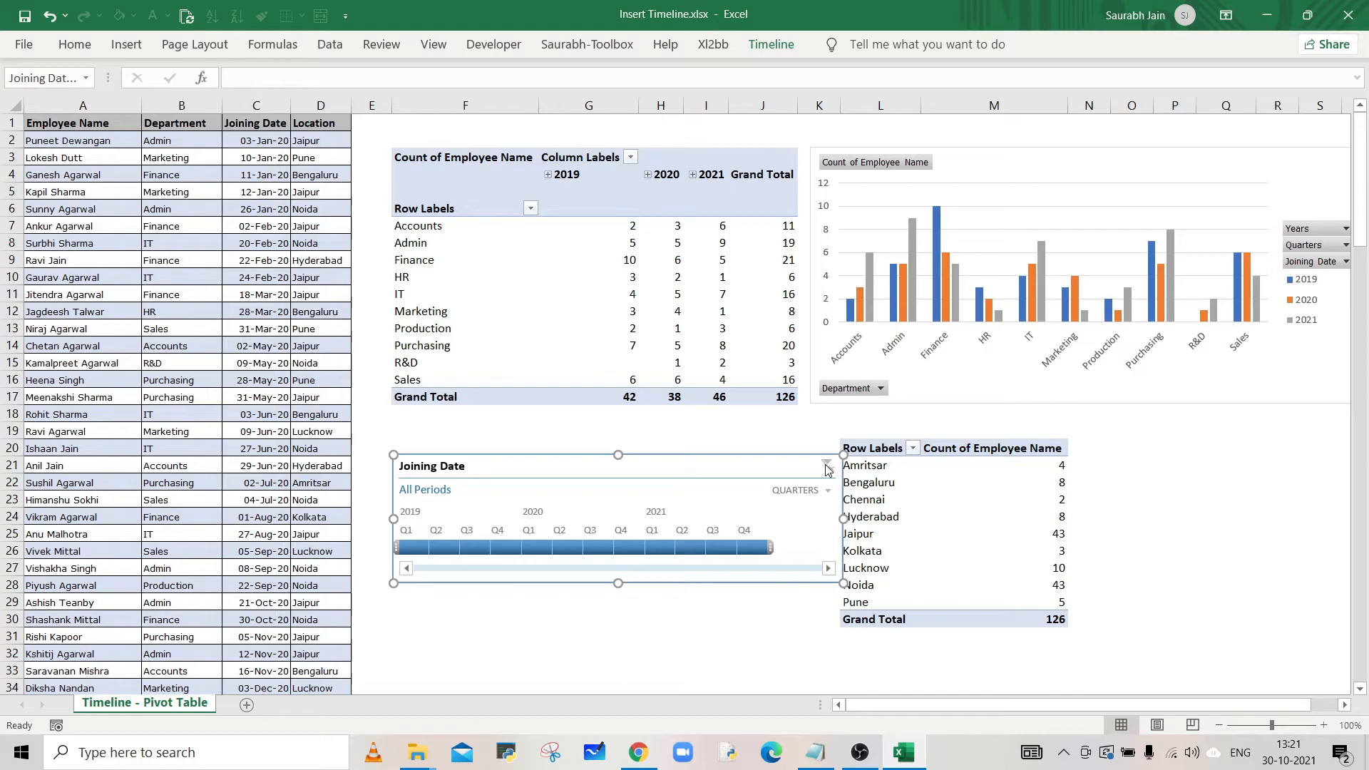